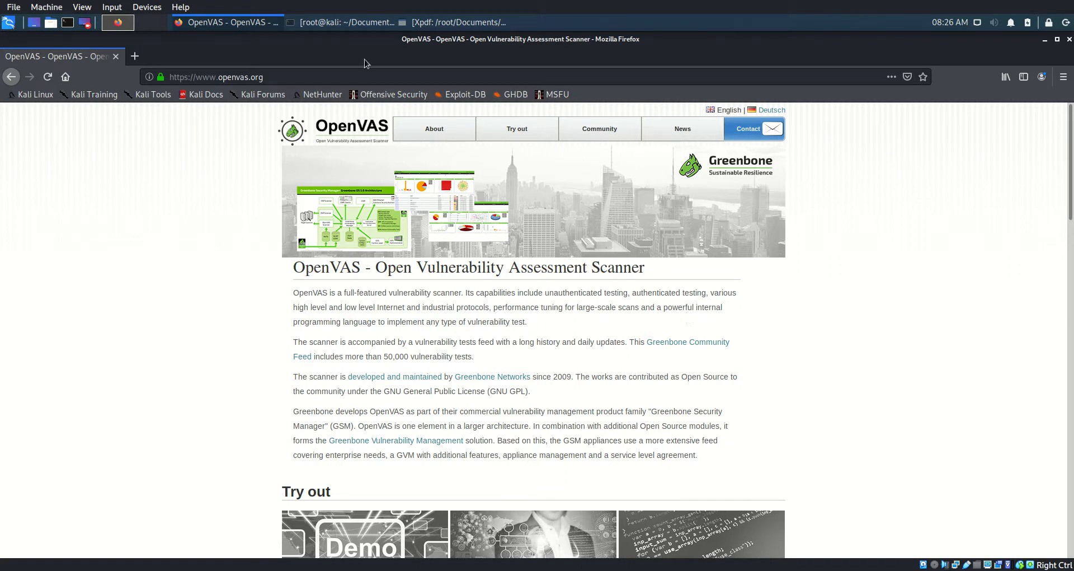
# Bring the terminal showing the HackTheBox VPN log to the front
pyautogui.click(360, 25)
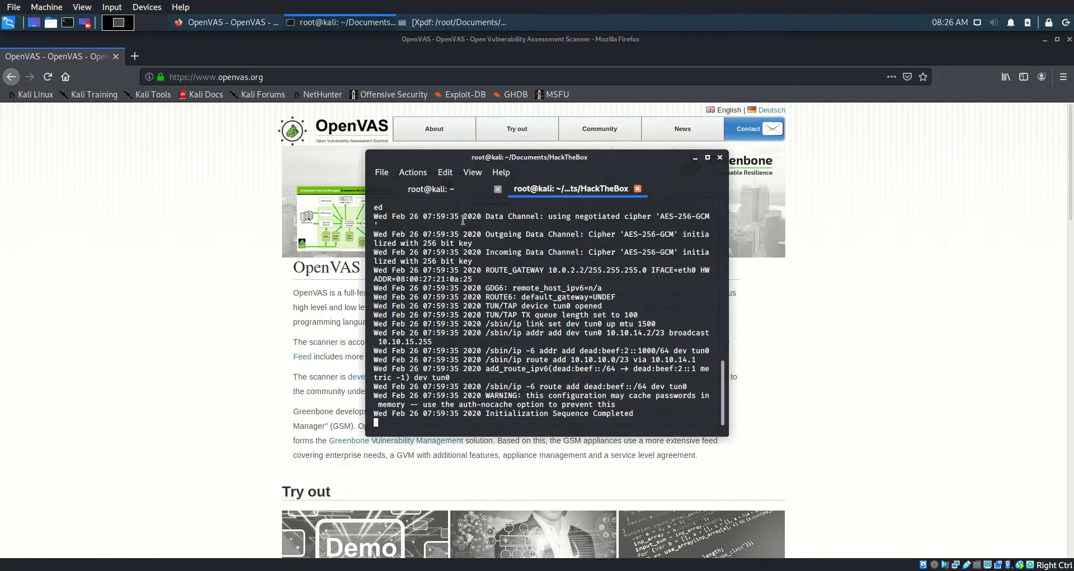
# In the root@kali:~ terminal tab, run openvas-start to launch the OpenVAS services
pyautogui.click(442, 190)
pyautogui.write('openvas-start')
pyautogui.press('Return')
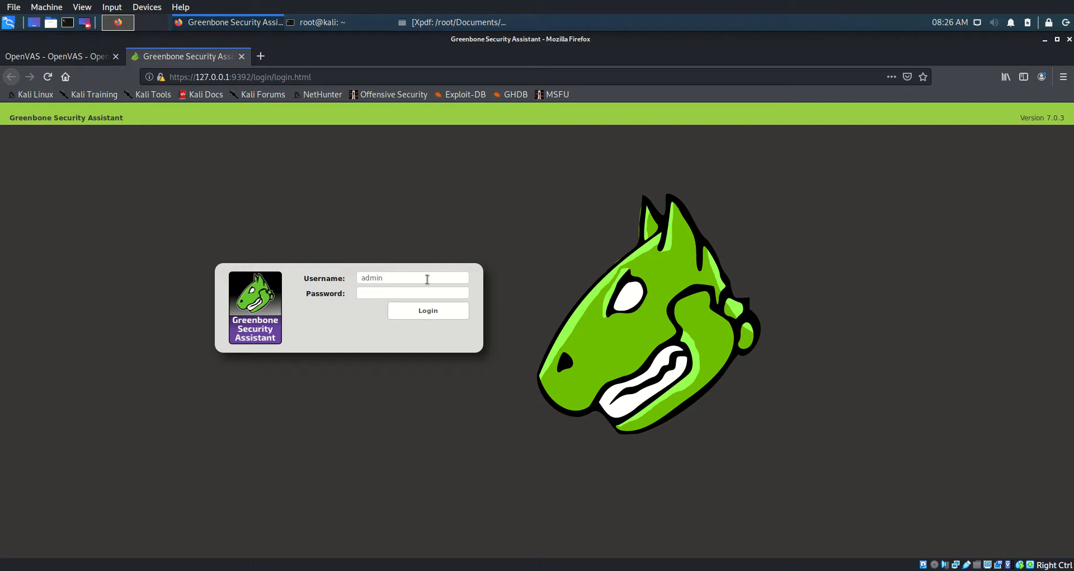
# Enter the account password and log in to the Greenbone Security Assistant
pyautogui.write('********')
pyautogui.click(434, 313)
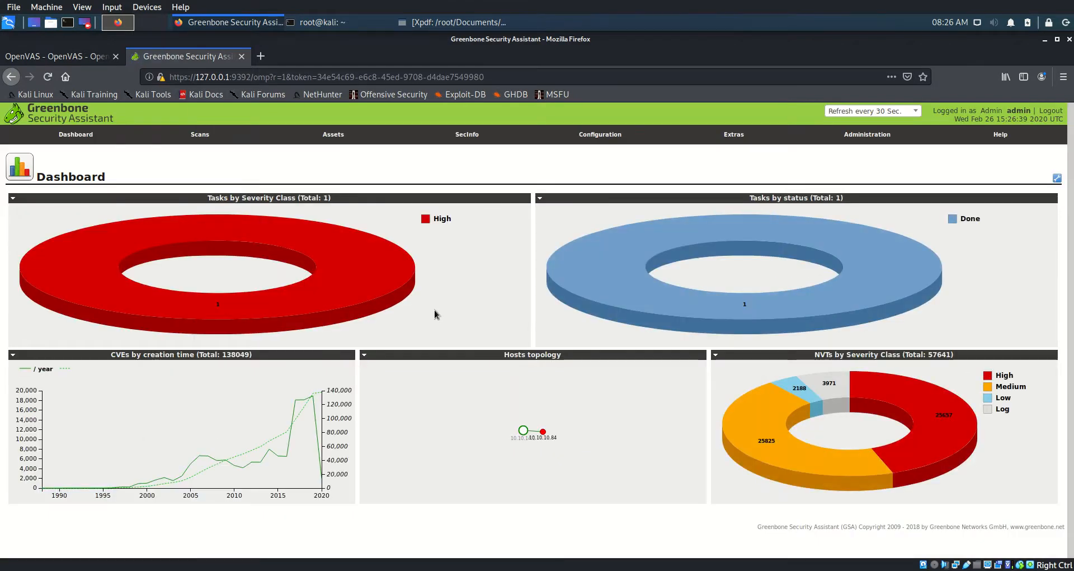
# Look over the Scans, Assets, SecInfo, Configuration and Extras menus, then go to Scans > Tasks
pyautogui.moveTo(389, 292)
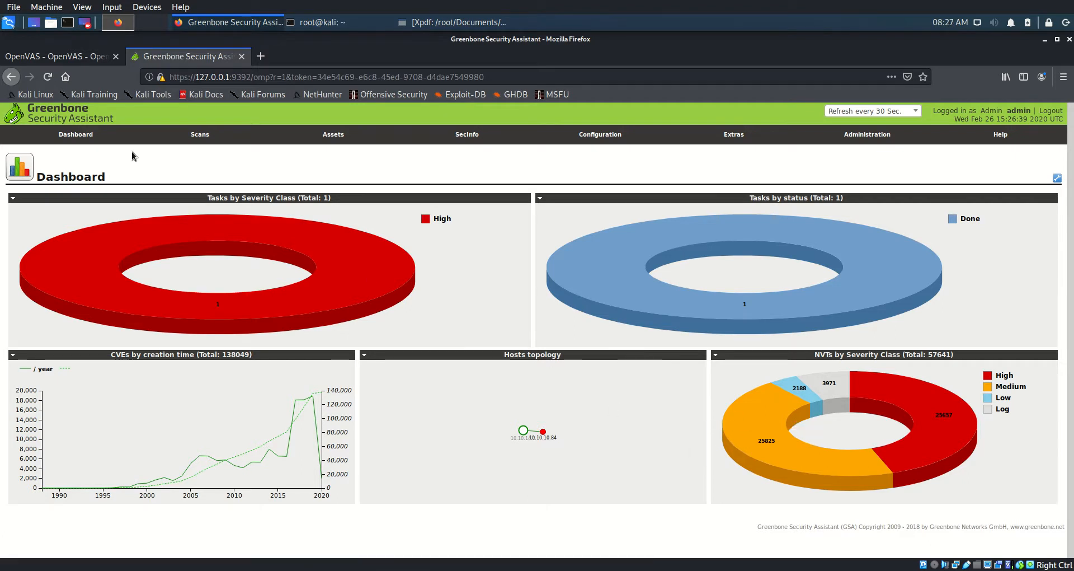
pyautogui.moveTo(189, 140)
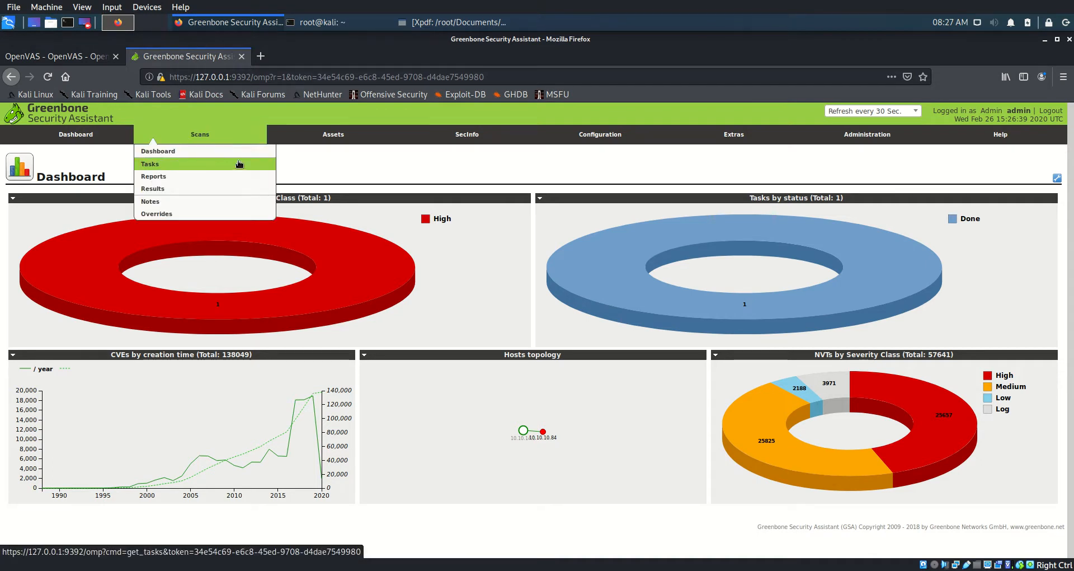
pyautogui.moveTo(344, 141)
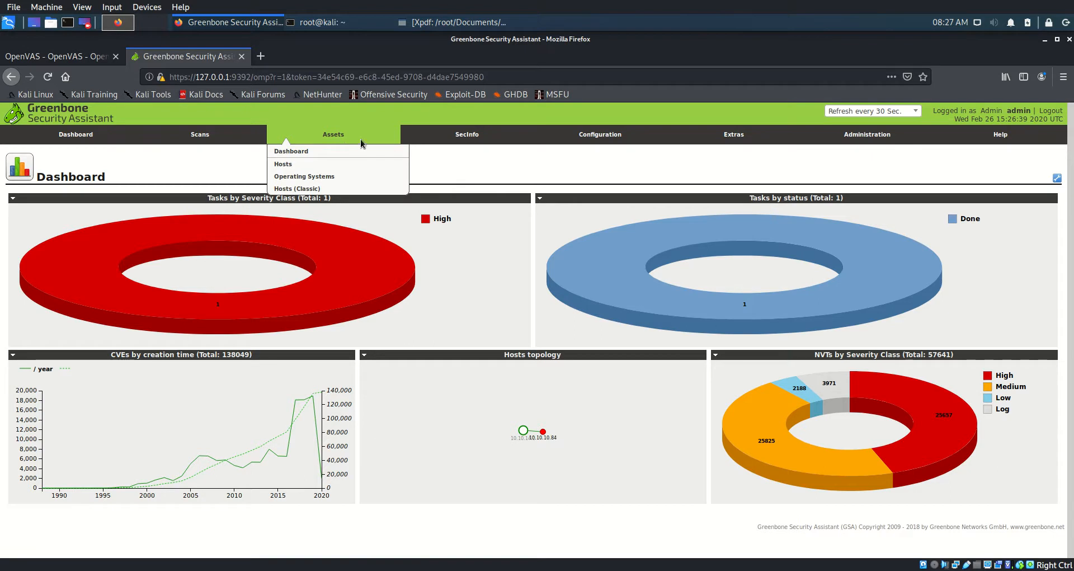
pyautogui.moveTo(455, 138)
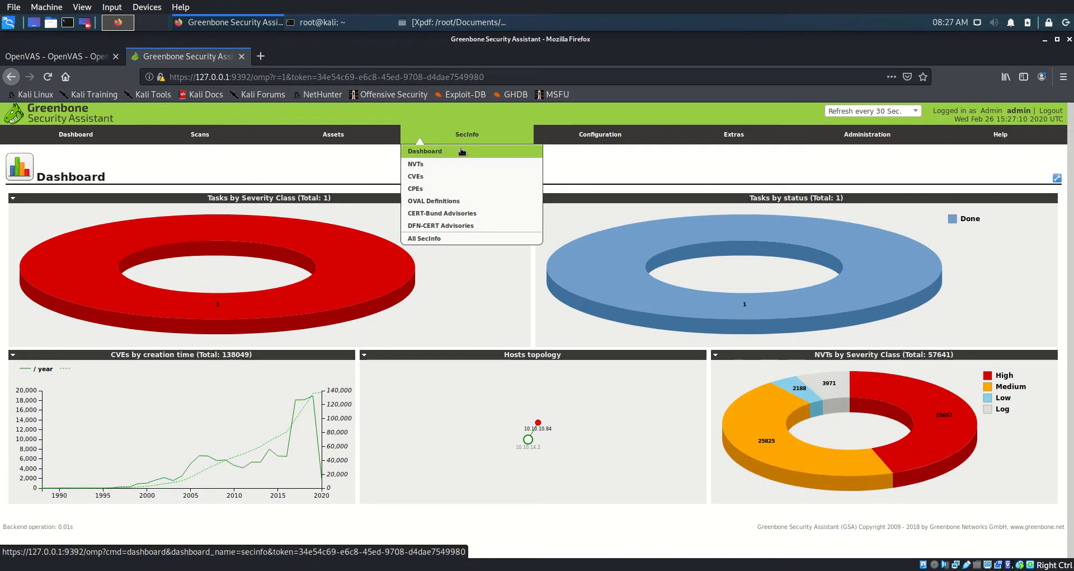
pyautogui.moveTo(603, 139)
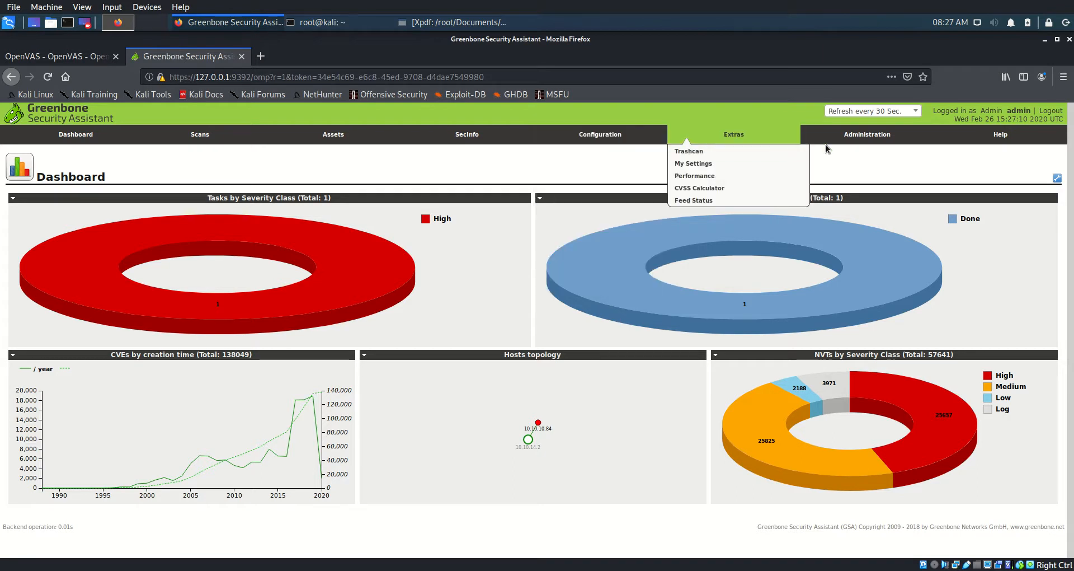
pyautogui.moveTo(862, 144)
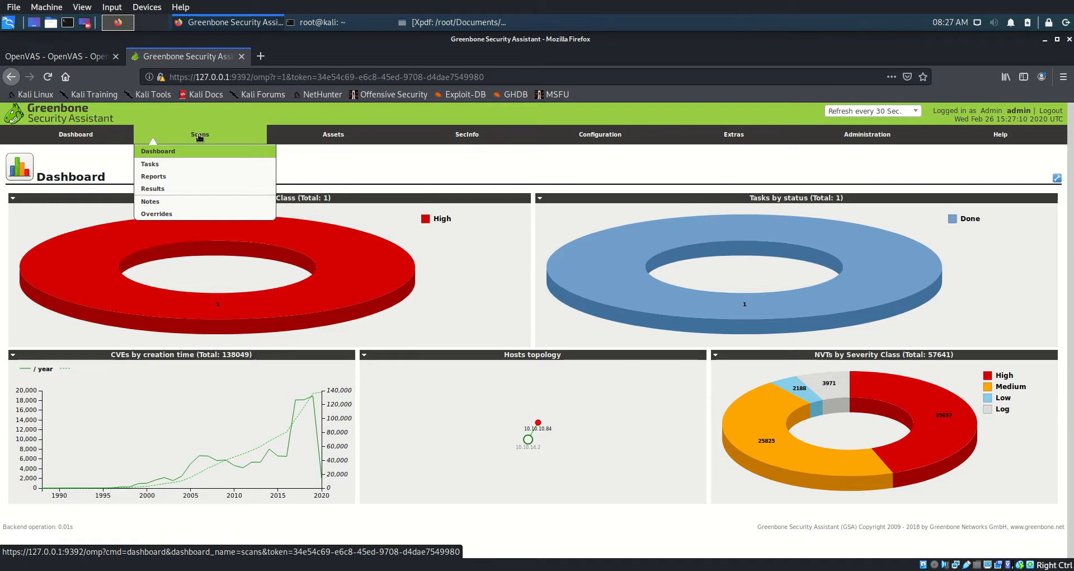
pyautogui.click(184, 151)
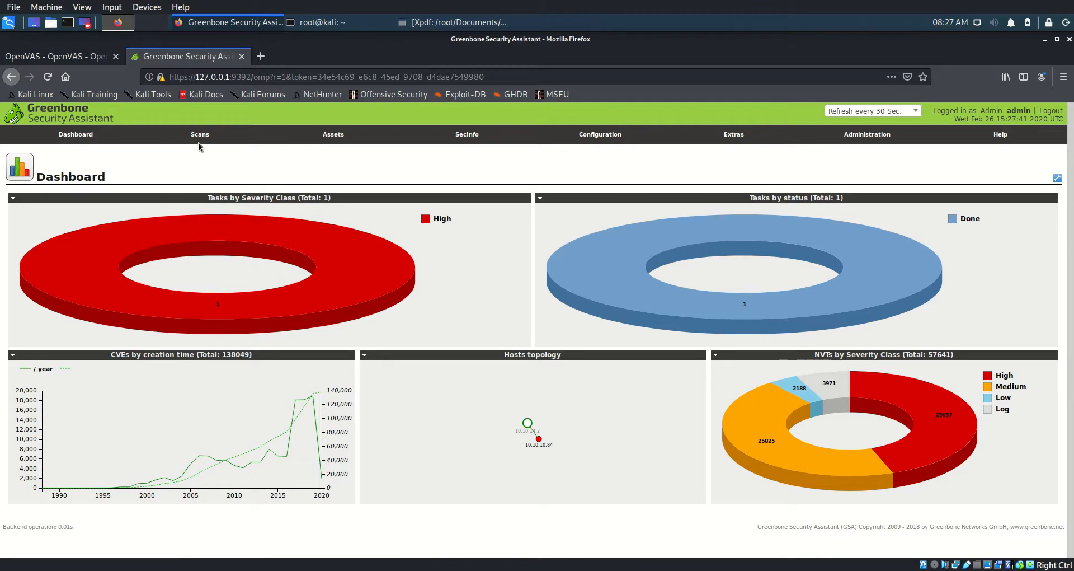
pyautogui.moveTo(200, 140)
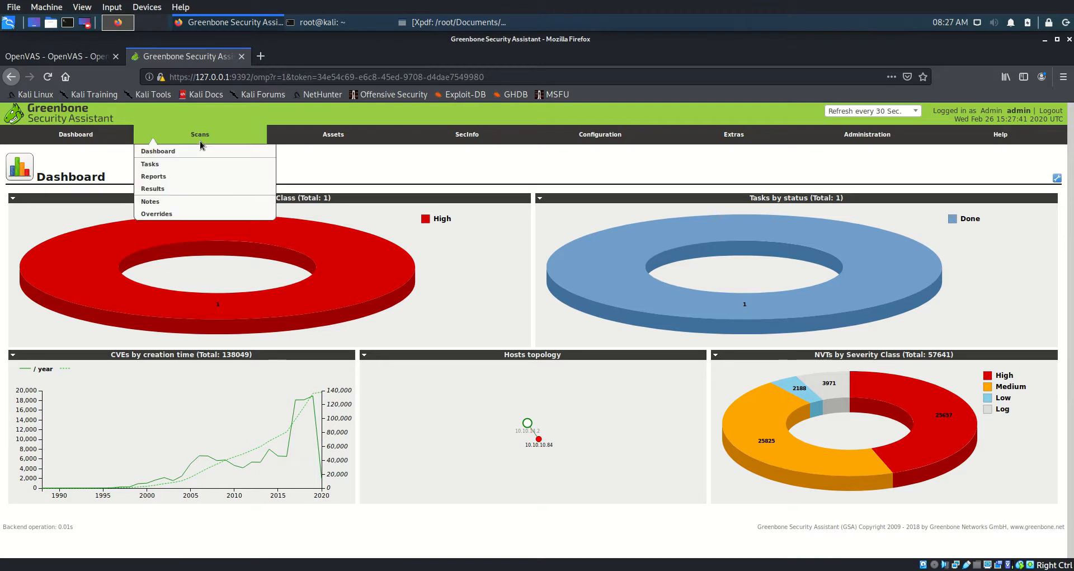
pyautogui.click(174, 166)
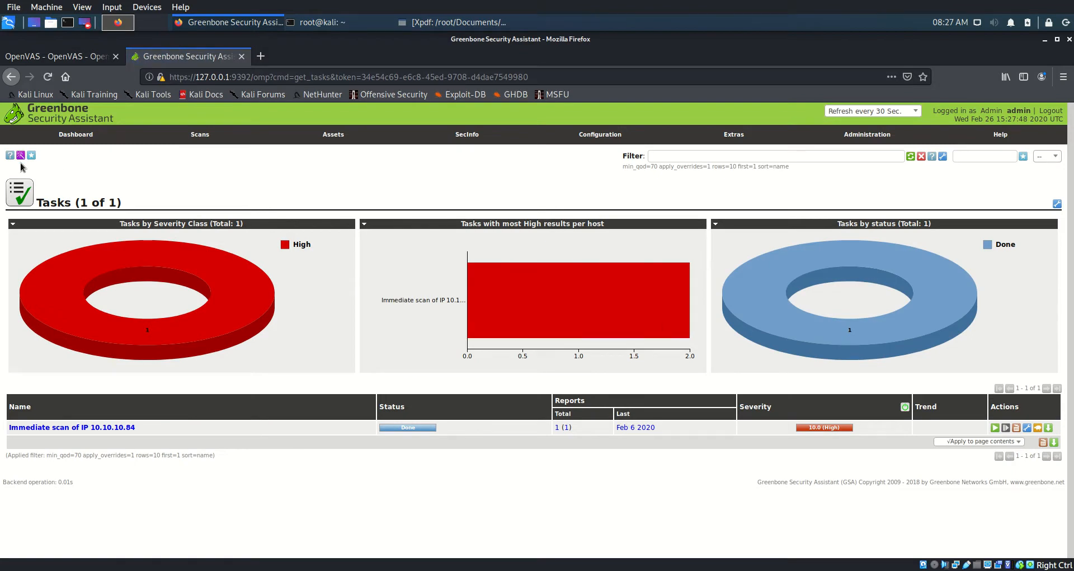
# Open the Task Wizard from the wizard icon and close it without creating a task
pyautogui.moveTo(21, 157)
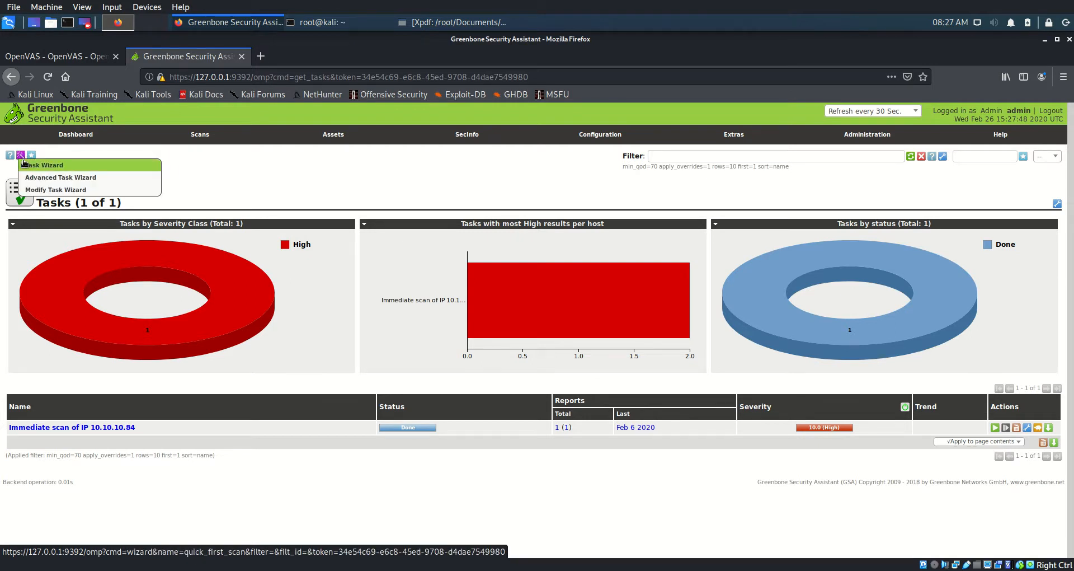
pyautogui.click(61, 171)
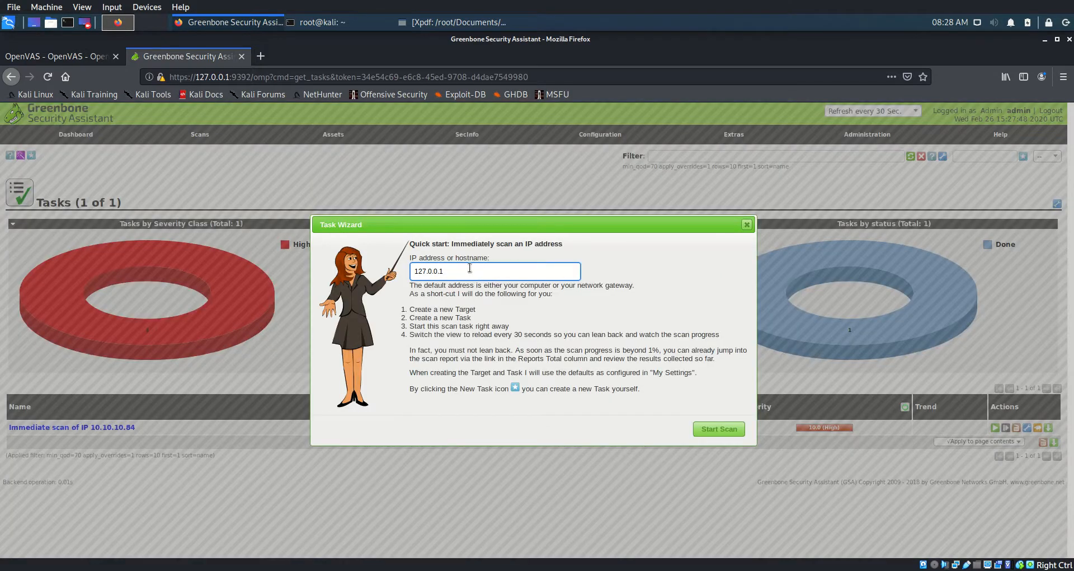
pyautogui.click(747, 227)
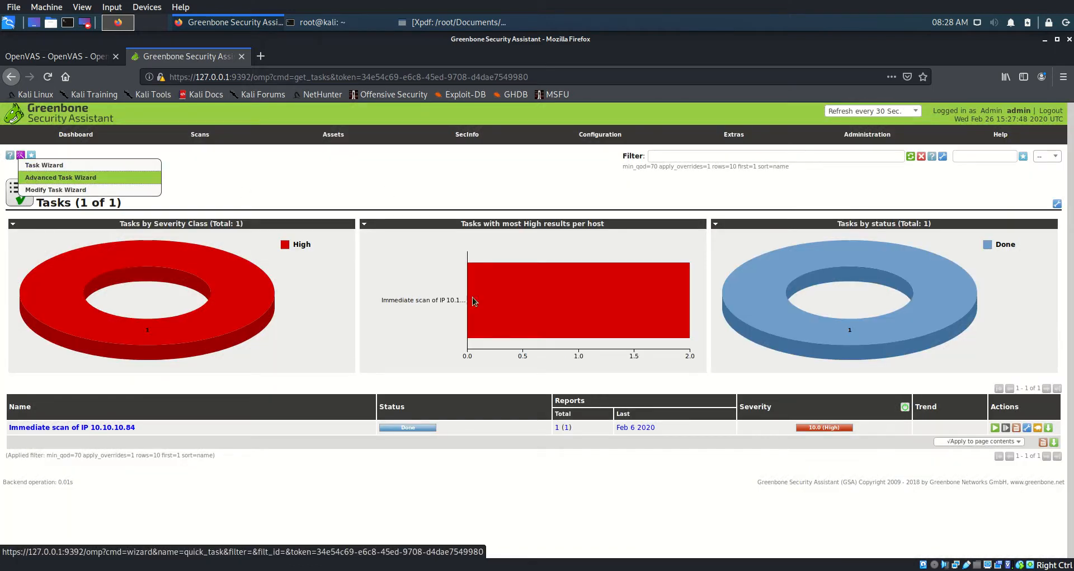
# In the Advanced Task Wizard, keep Full and fast, set target host 10.10.10.84, and create the task
pyautogui.click(31, 178)
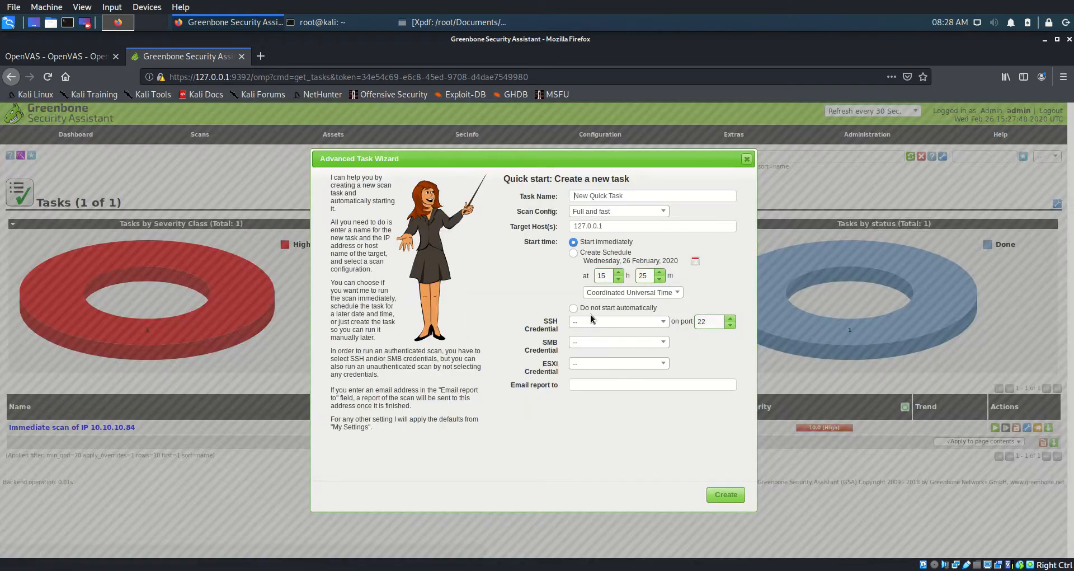
pyautogui.click(663, 211)
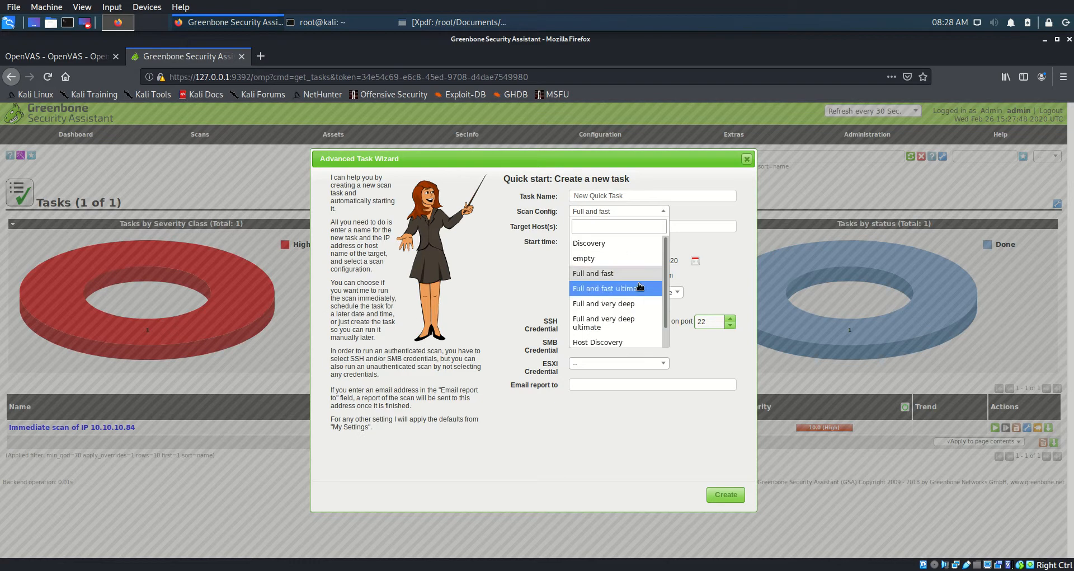
pyautogui.scroll(-2, 638, 291)
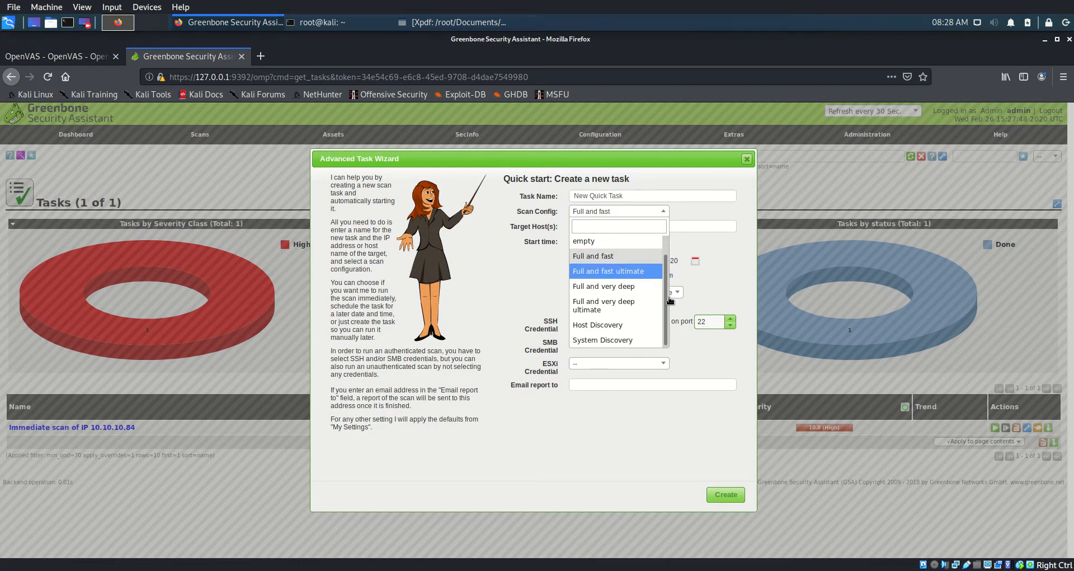
pyautogui.click(746, 261)
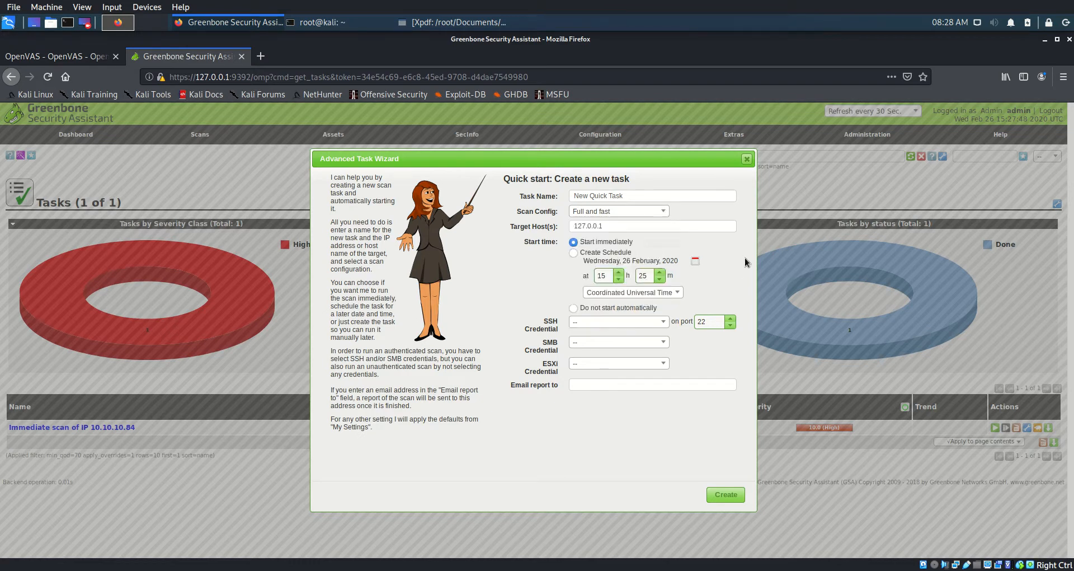
pyautogui.tripleClick(642, 226)
pyautogui.write('10.10.10.84')
pyautogui.click(733, 495)
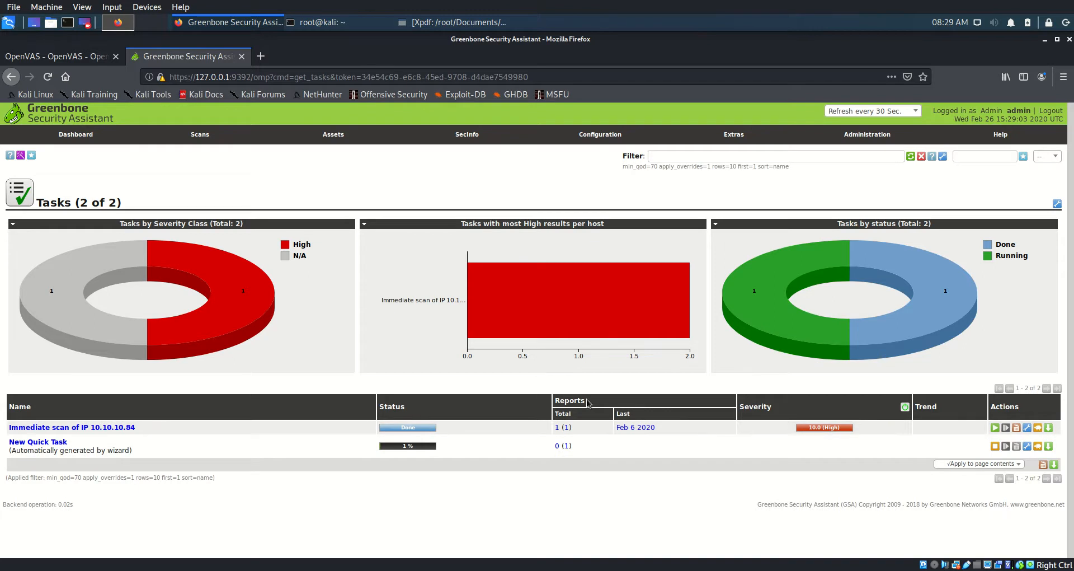
# Open the '1 (1)' reports link of the Immediate scan of IP 10.10.10.84 task
pyautogui.click(558, 428)
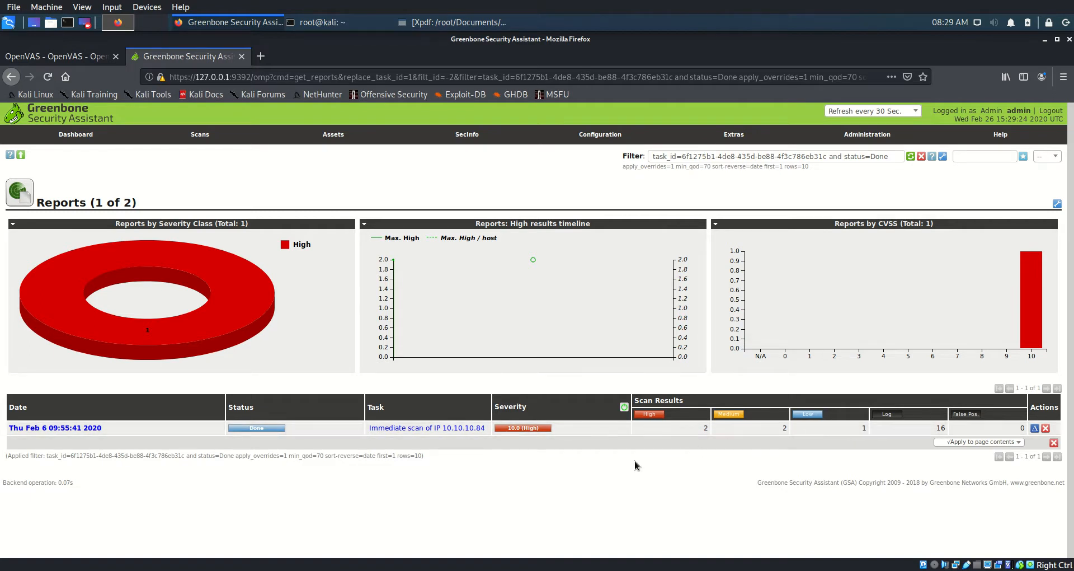
# Open the Thu Feb 6 09:55:41 2020 report and view the OS End Of Life Detection finding
pyautogui.click(89, 429)
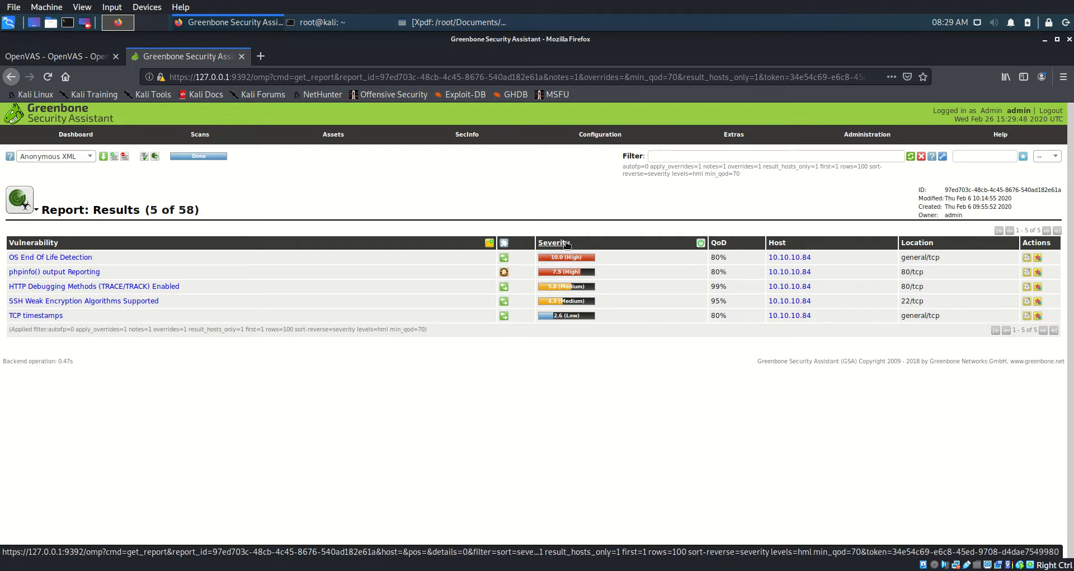
pyautogui.click(71, 258)
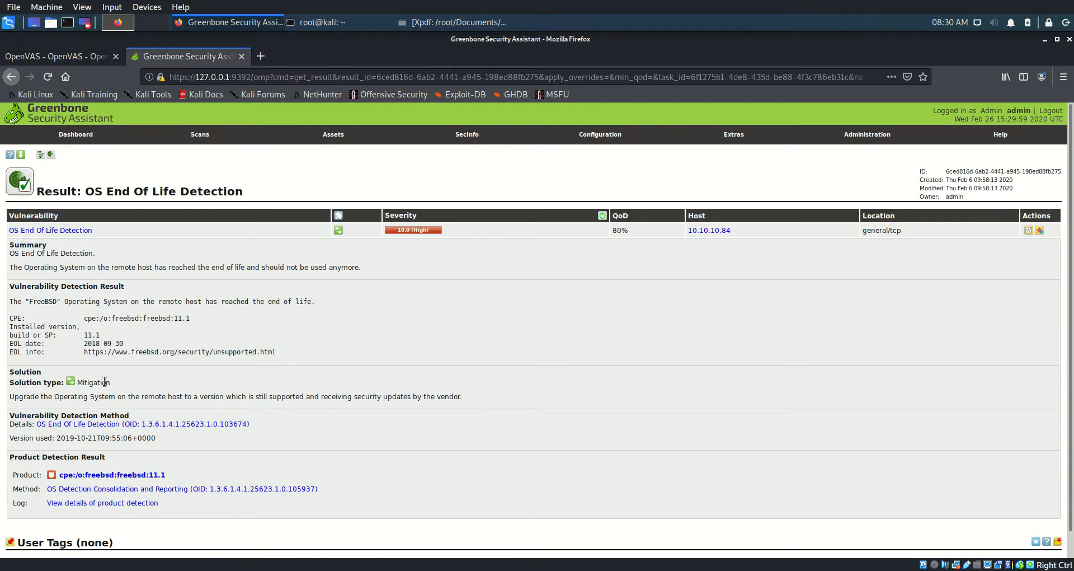
# Highlight then deselect the finding's Solution text, and go back to the report's results list
pyautogui.moveTo(546, 403); pyautogui.dragTo(1, 378)
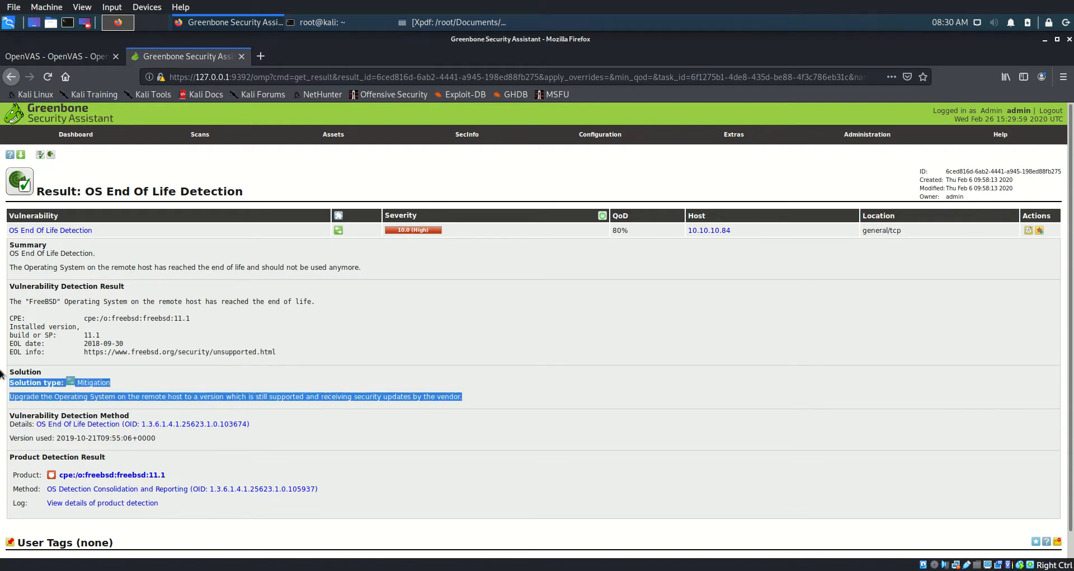
pyautogui.click(372, 388)
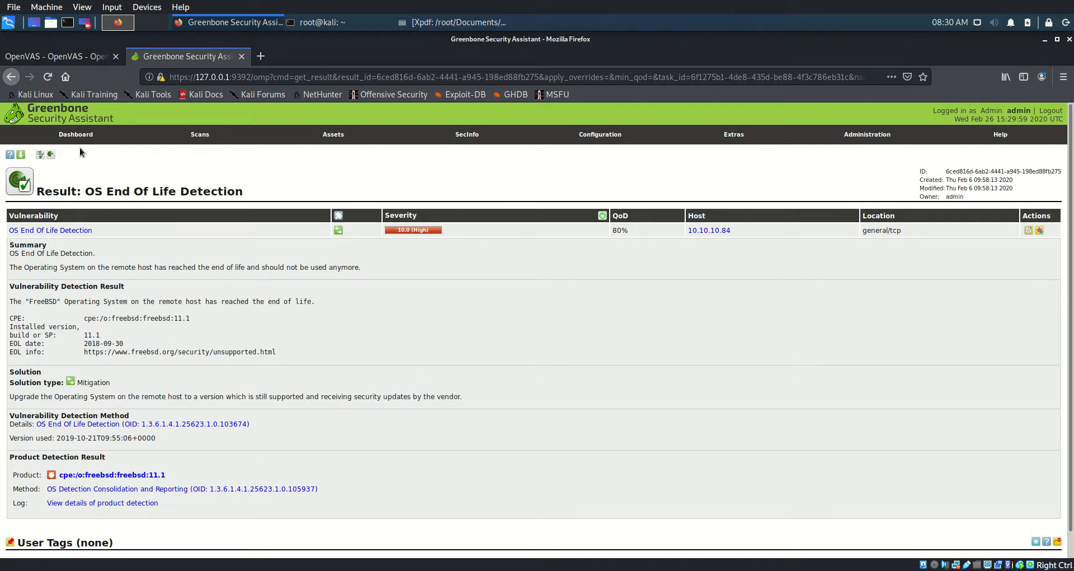
pyautogui.moveTo(186, 136)
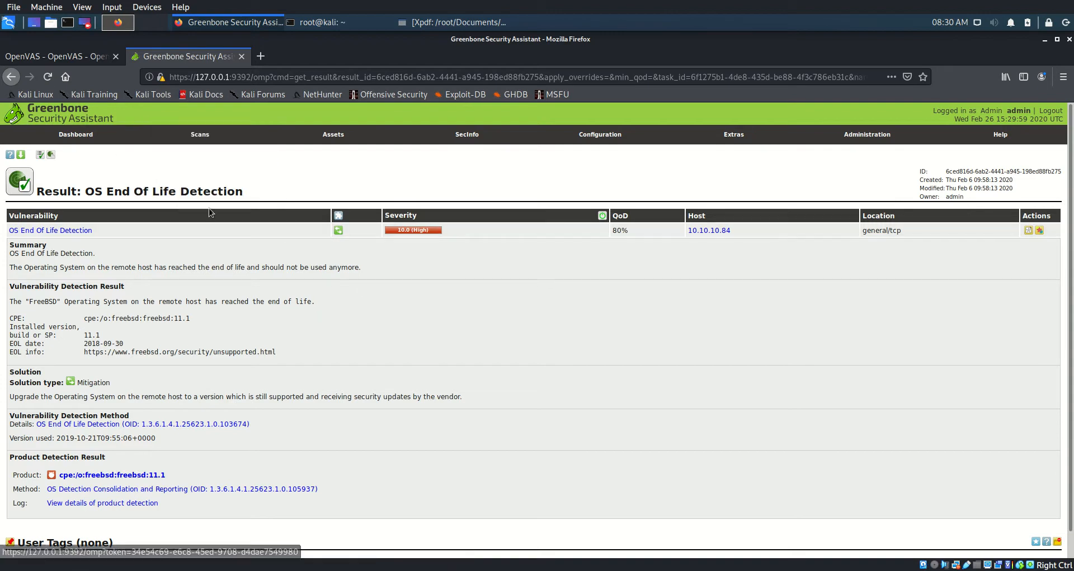
pyautogui.click(11, 81)
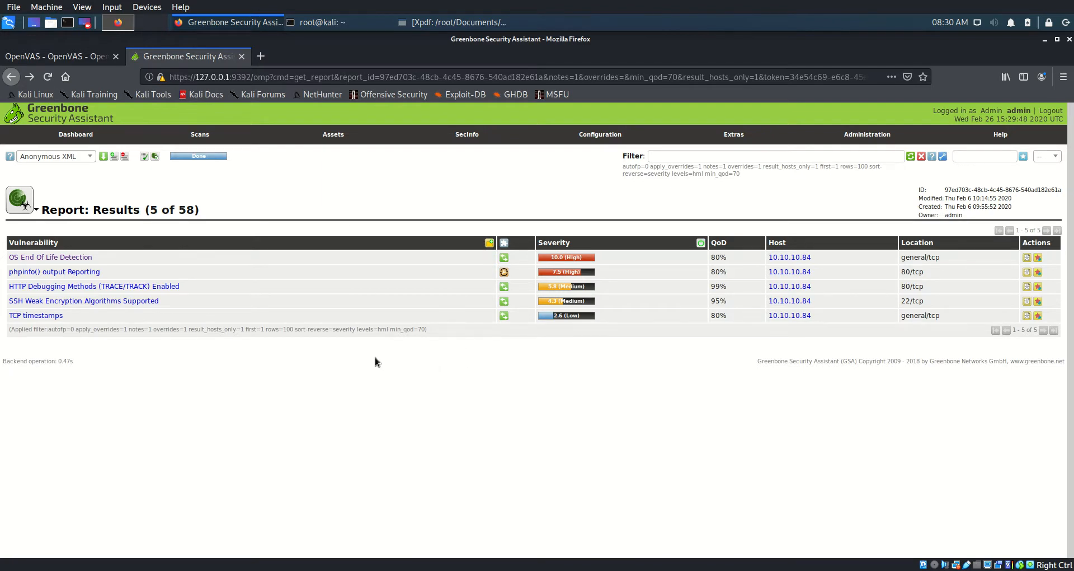
# Download the Feb 6 report in PDF format, cancel Firefox's file prompt, and view it in Xpdf
pyautogui.click(88, 159)
pyautogui.scroll(-1, 39, 235)
pyautogui.scroll(-2, 43, 273)
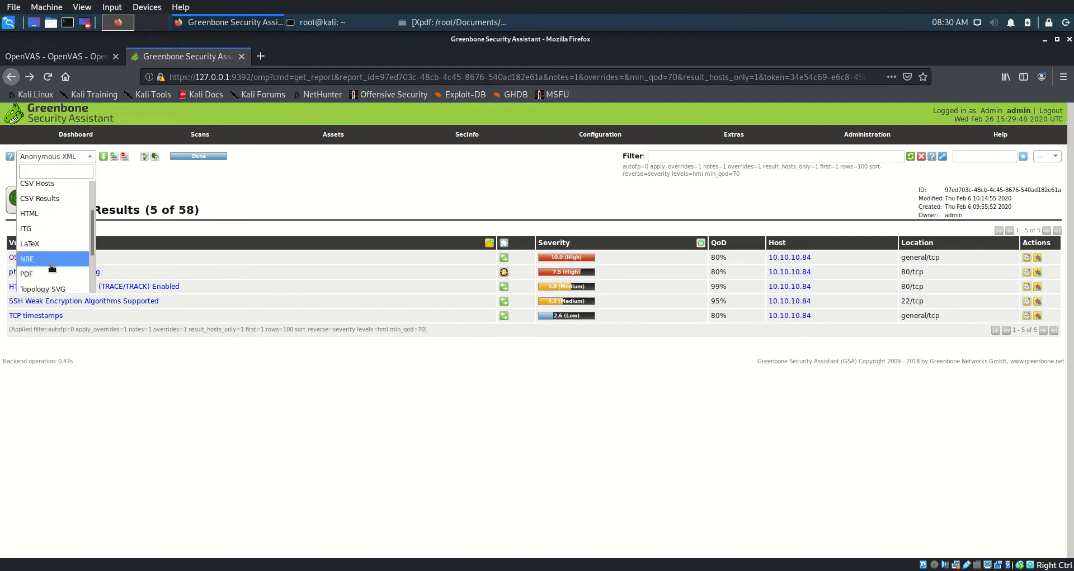
pyautogui.click(43, 272)
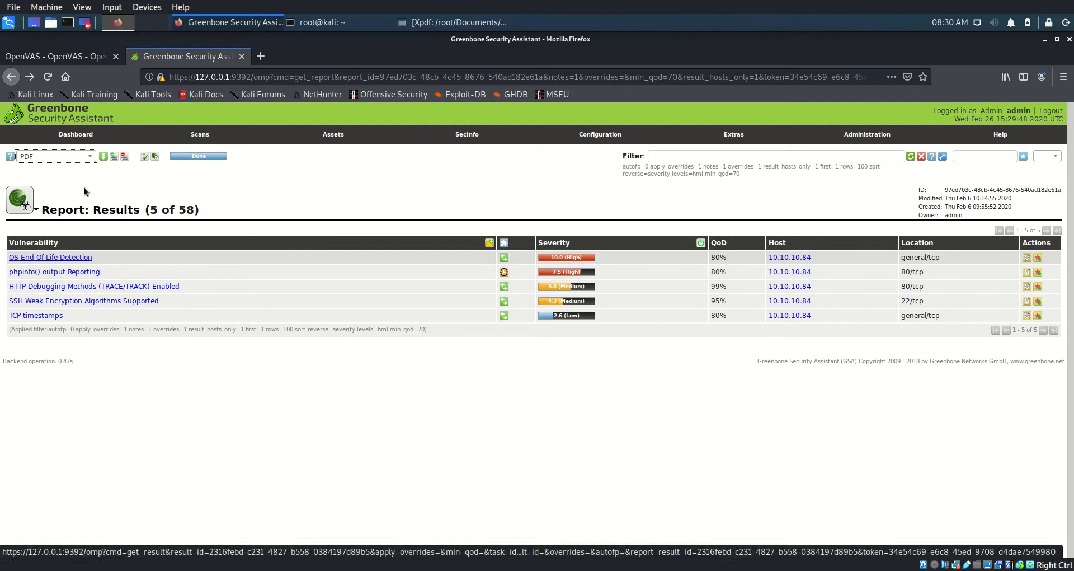
pyautogui.click(103, 159)
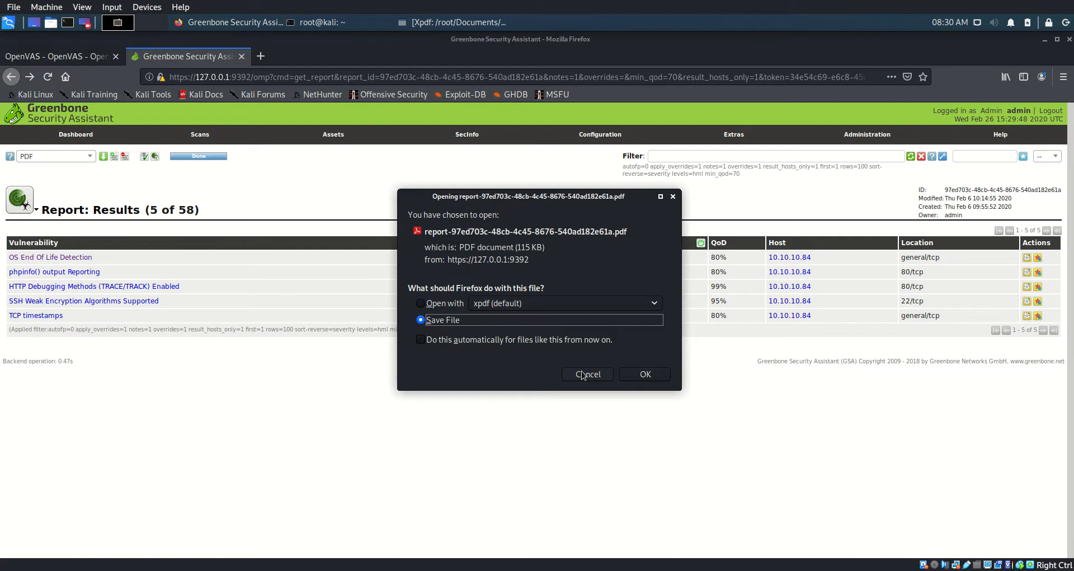
pyautogui.click(582, 374)
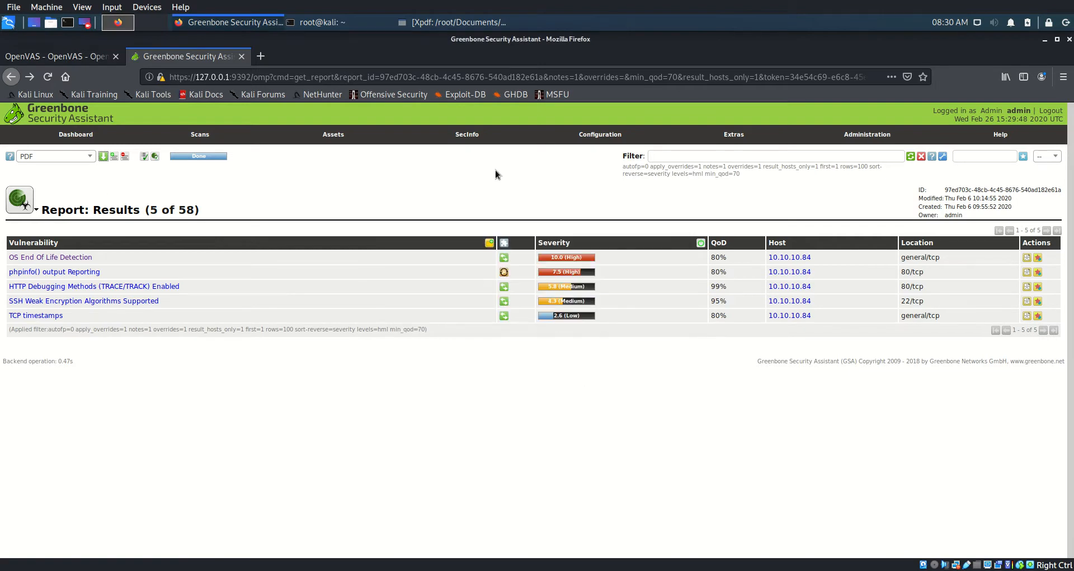
pyautogui.click(450, 22)
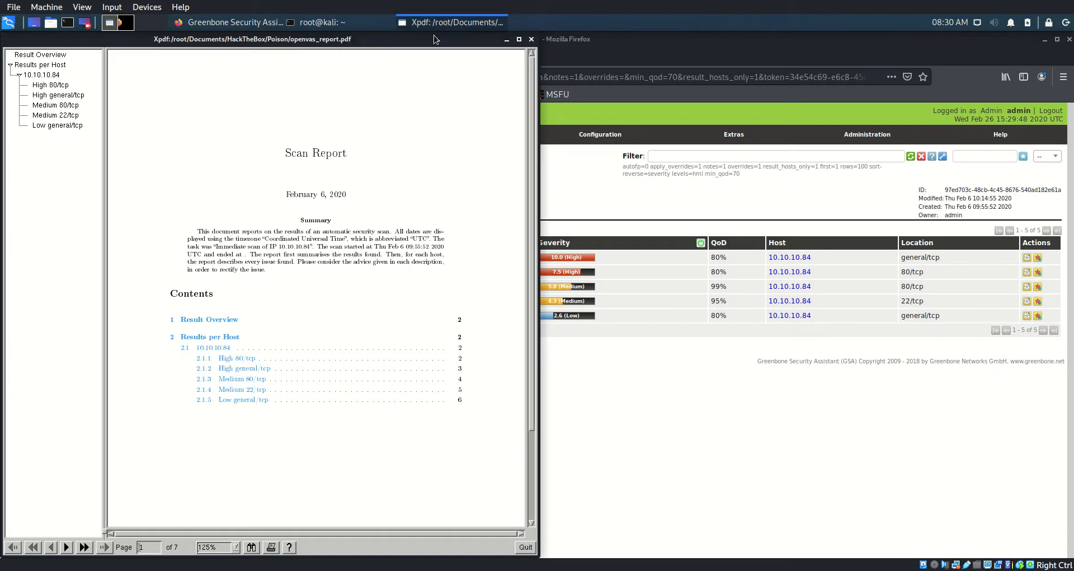
# Jump to the High 80/tcp section, then scroll to page 3's FreeBSD 11.1 OS End Of Life finding
pyautogui.scroll(-3, 242, 157)
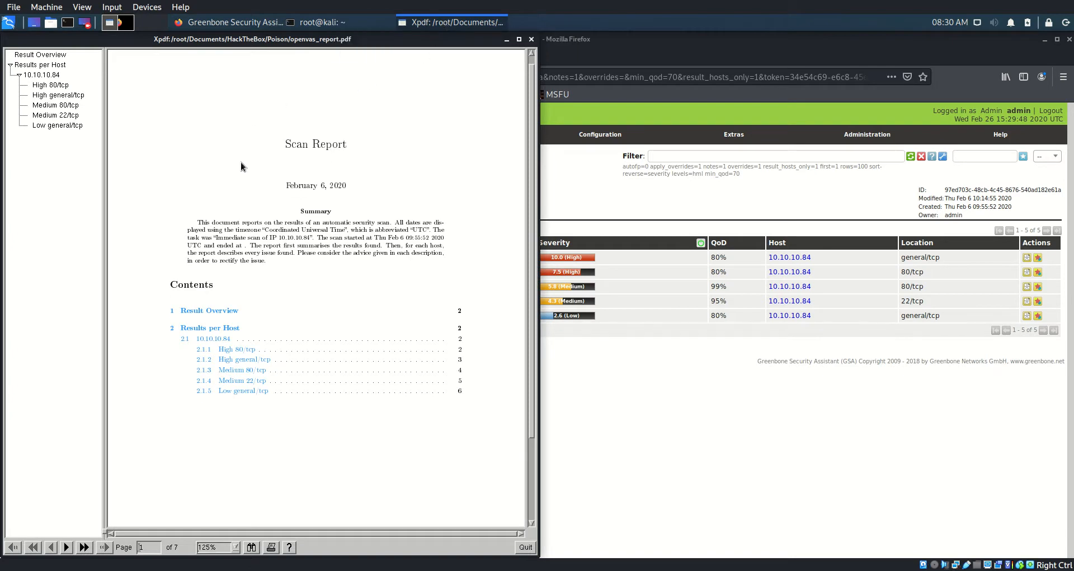
pyautogui.scroll(-1, 301, 362)
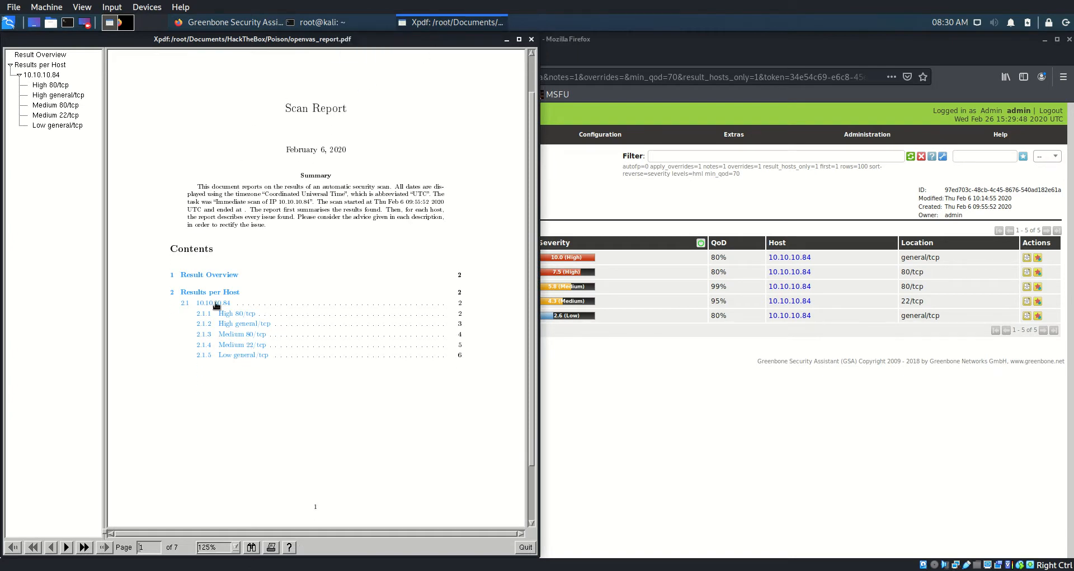
pyautogui.click(47, 76)
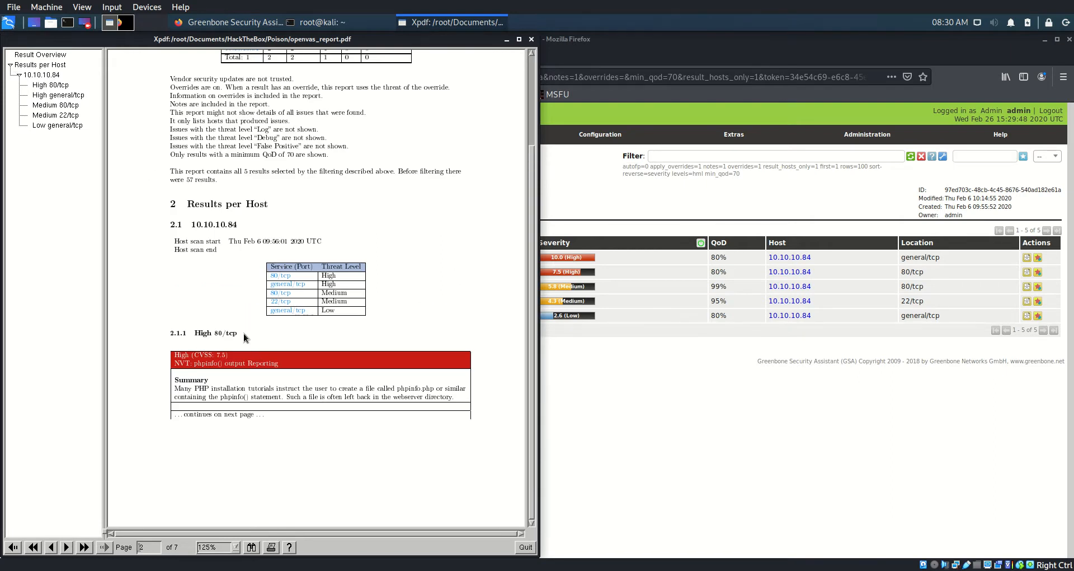
pyautogui.scroll(-3, 256, 337)
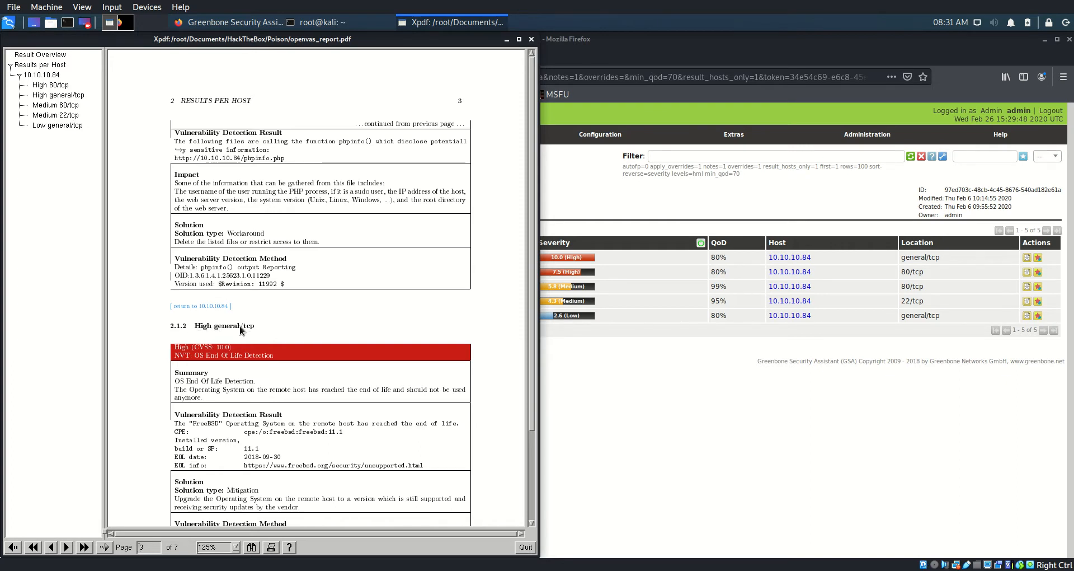
pyautogui.scroll(-5, 283, 444)
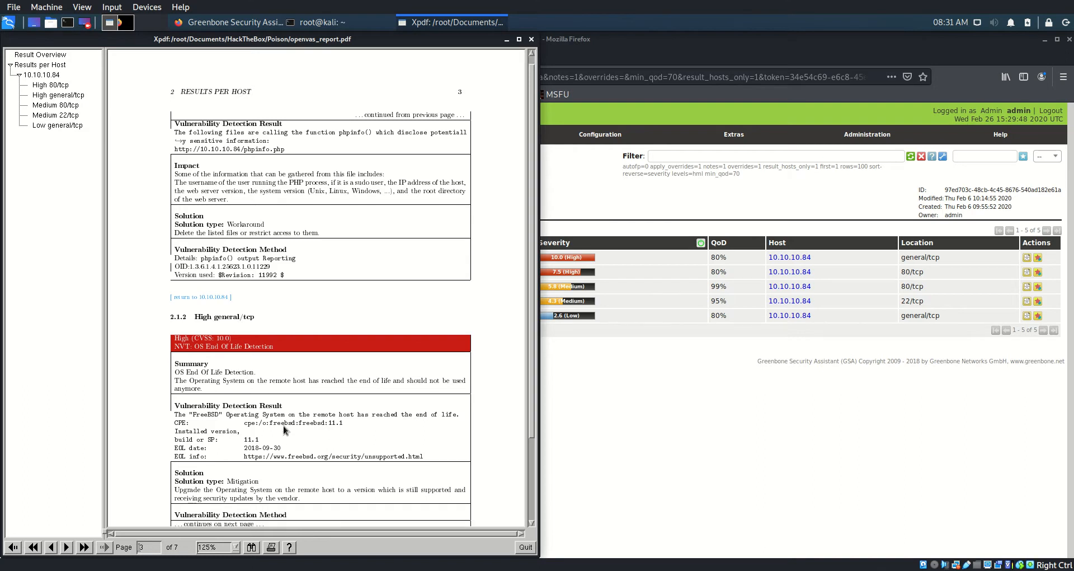